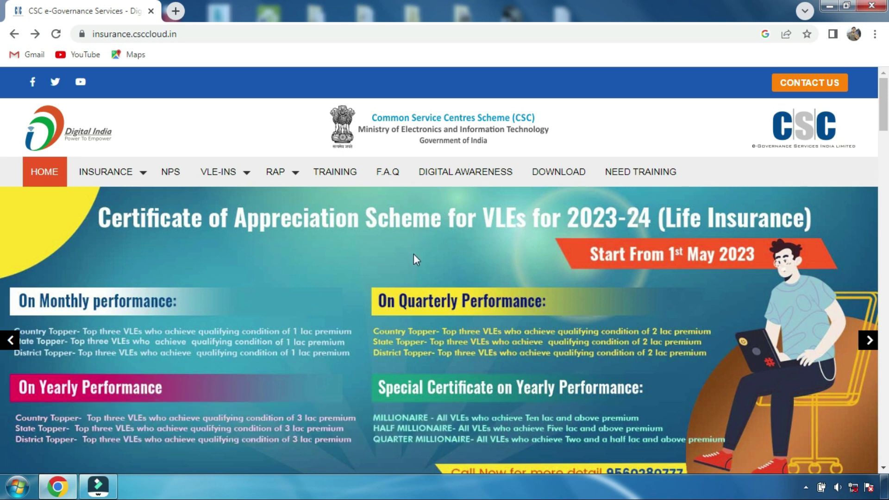
Step: Open the RAP registration from the CSC insurance portal's home page
left_click(287, 173)
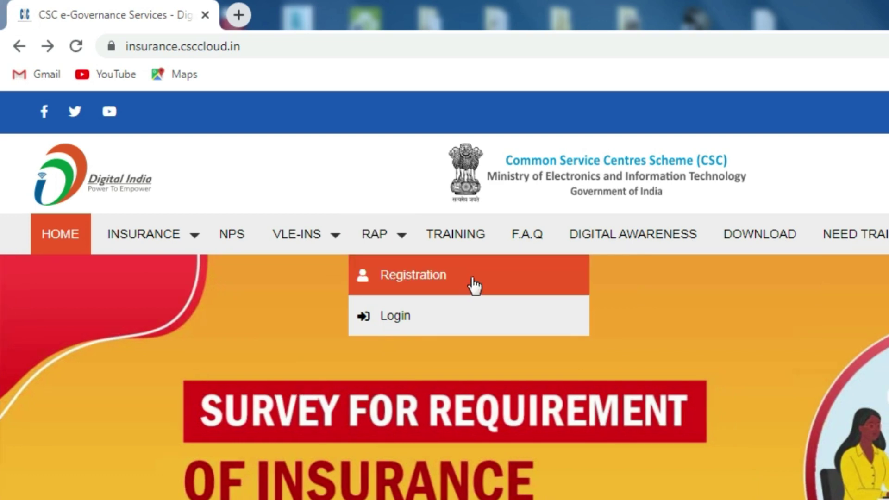
left_click(445, 281)
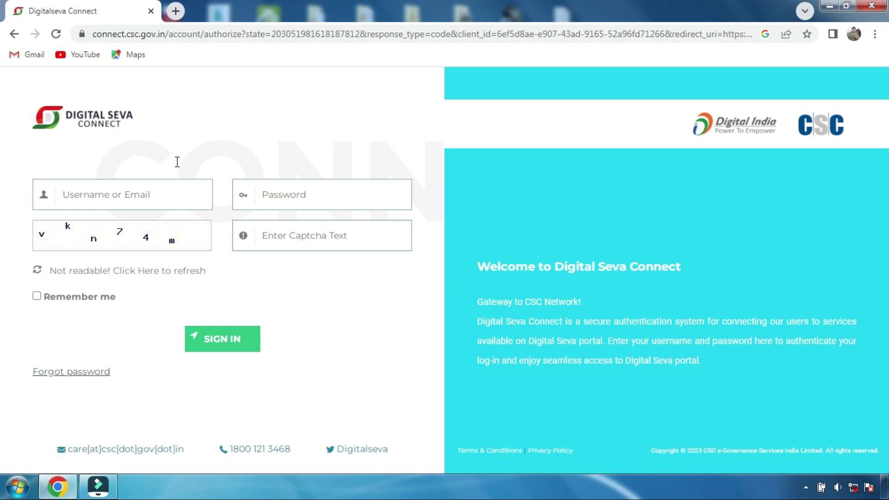
Step: Sign in to Digital Seva Connect with the account username, password and captcha text
left_click(119, 195)
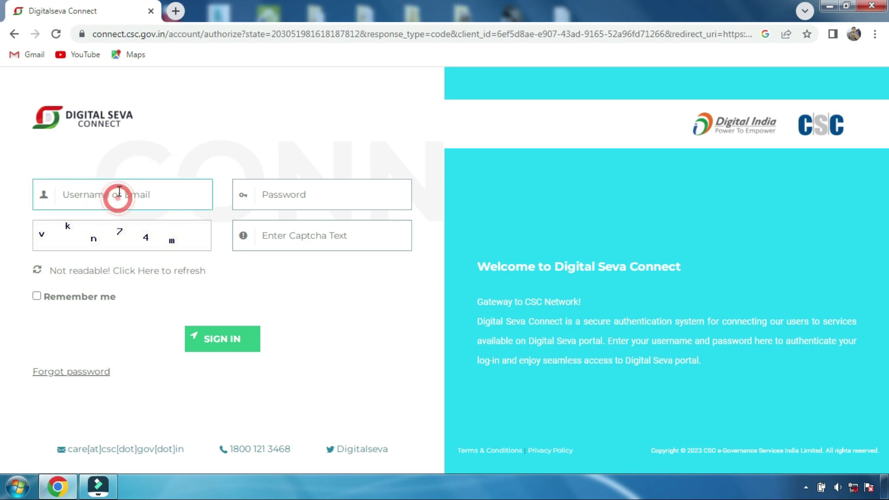
left_click(287, 193)
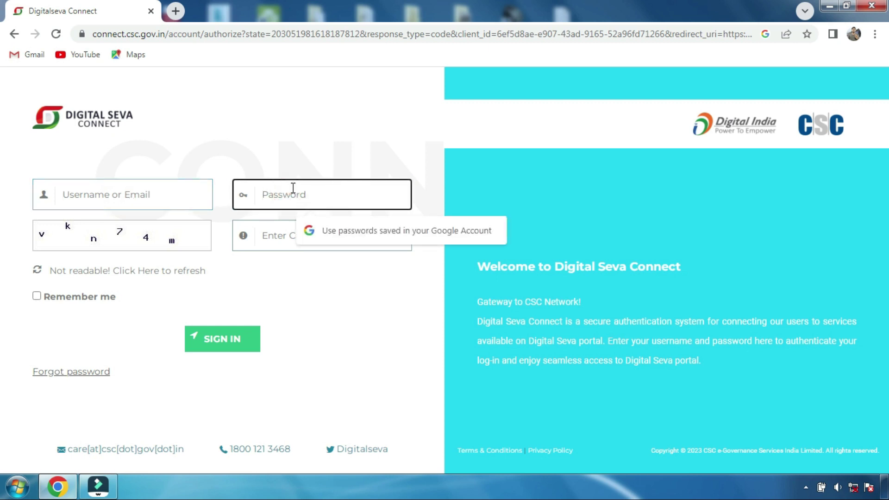
left_click(276, 239)
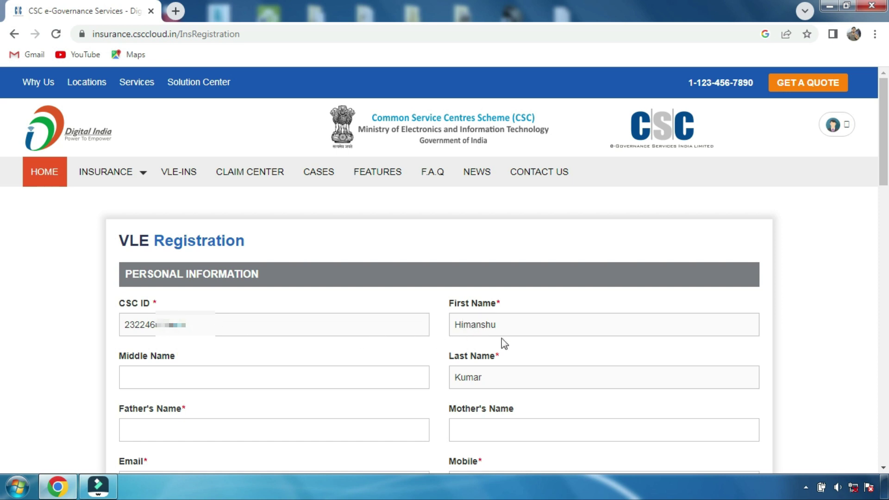
Step: Fill in the father's name, mother's name and mobile number in the VLE registration's personal information
scroll(4, 135, "down", 3)
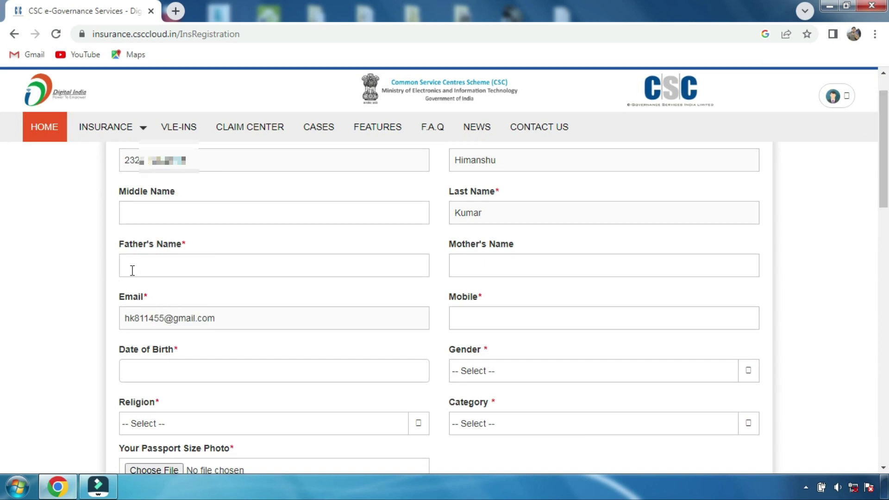
left_click(155, 265)
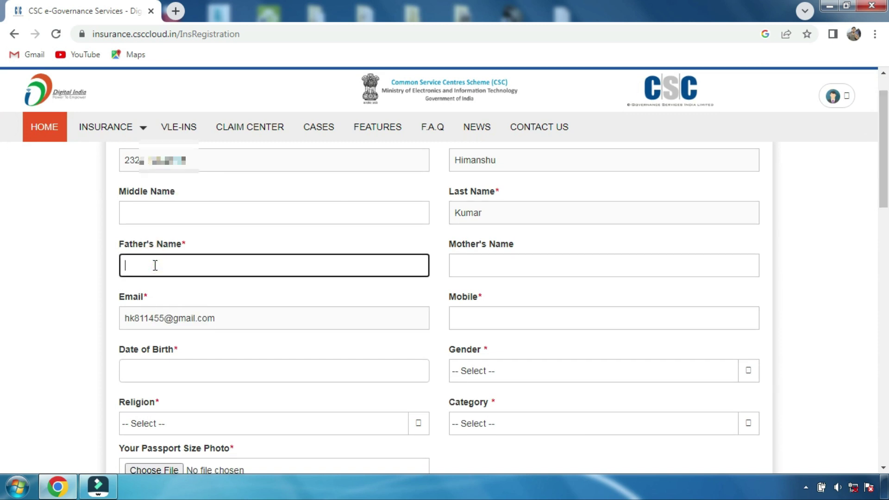
left_click(481, 266)
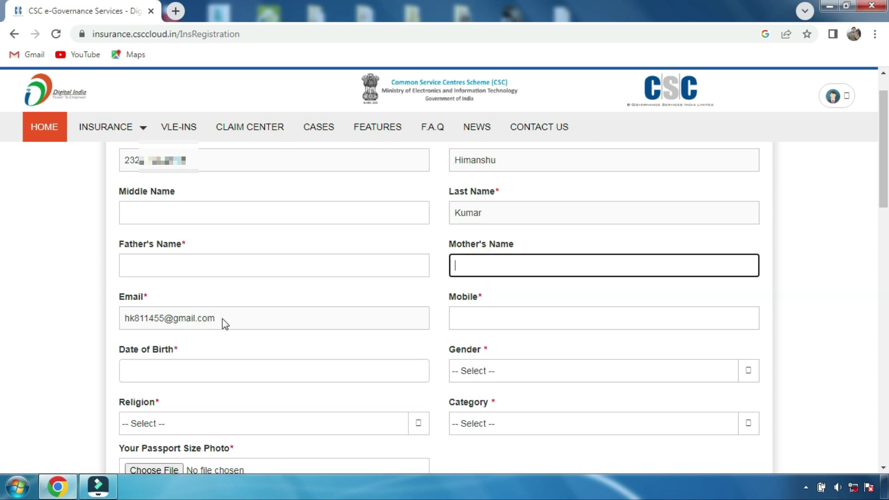
left_click(486, 318)
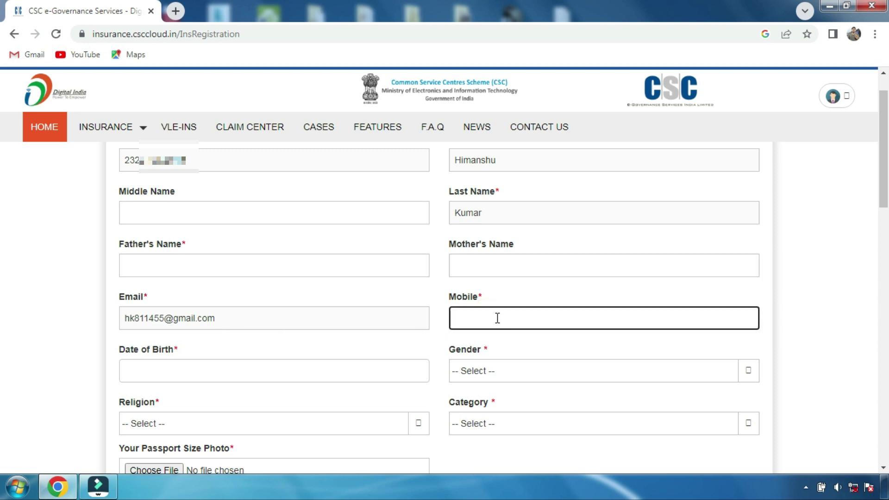
Step: Choose the applicant's date of birth by picking its year, month and day in the calendar
left_click(159, 370)
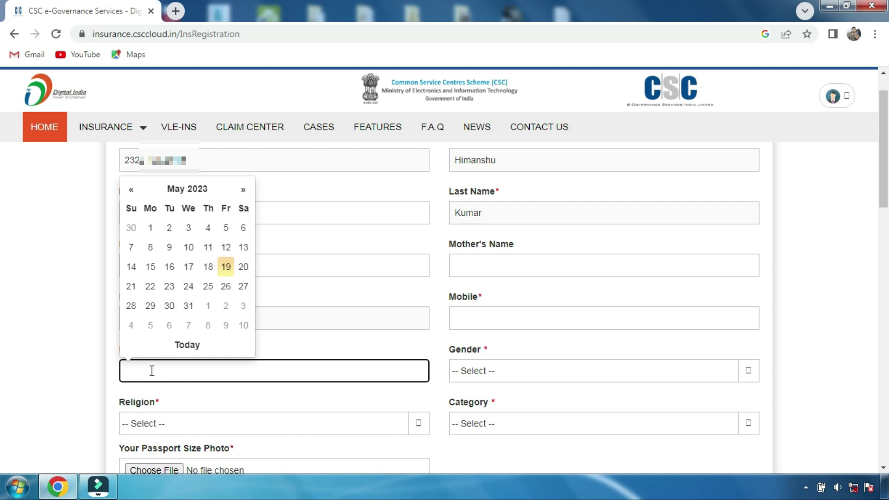
left_click(189, 188)
left_click(182, 205)
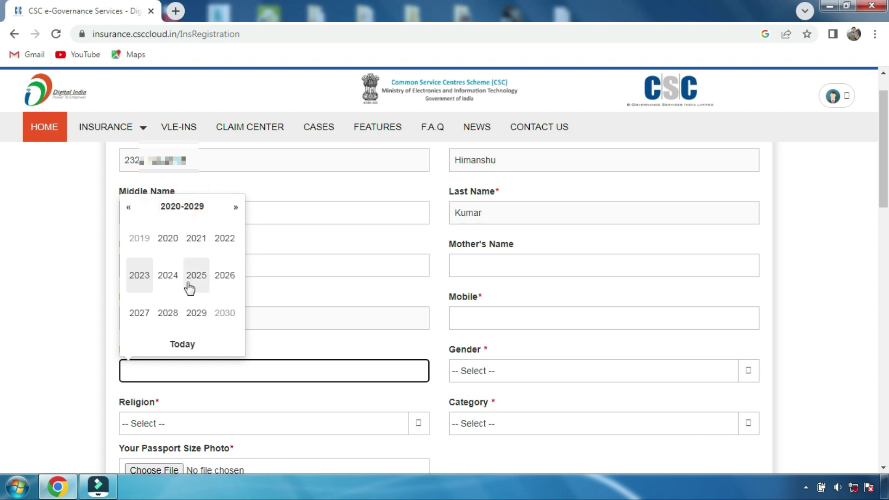
left_click(188, 283)
left_click(179, 237)
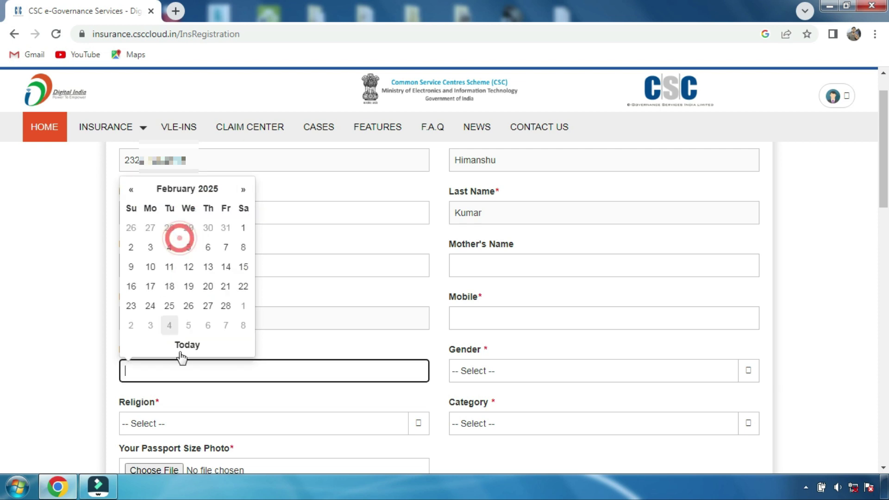
left_click(188, 325)
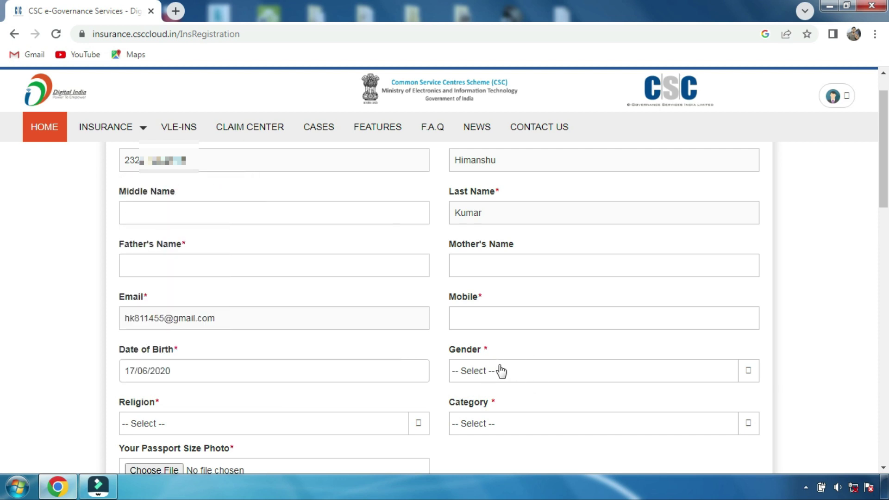
Step: Set the applicant's gender to Male and religion to Hindu
left_click(521, 376)
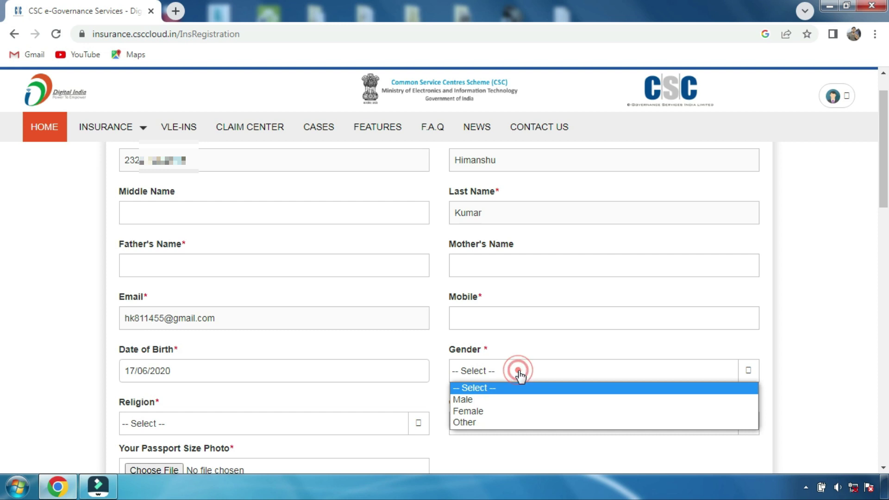
left_click(482, 401)
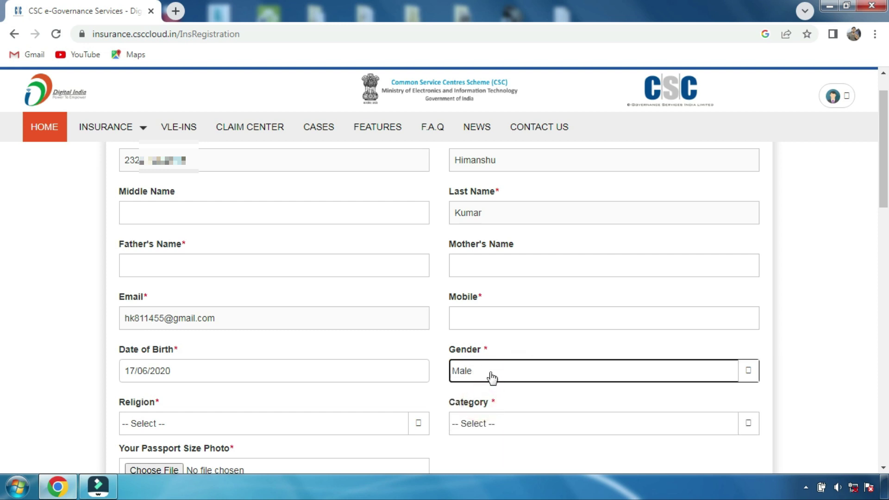
scroll(2, 178, "down", 1)
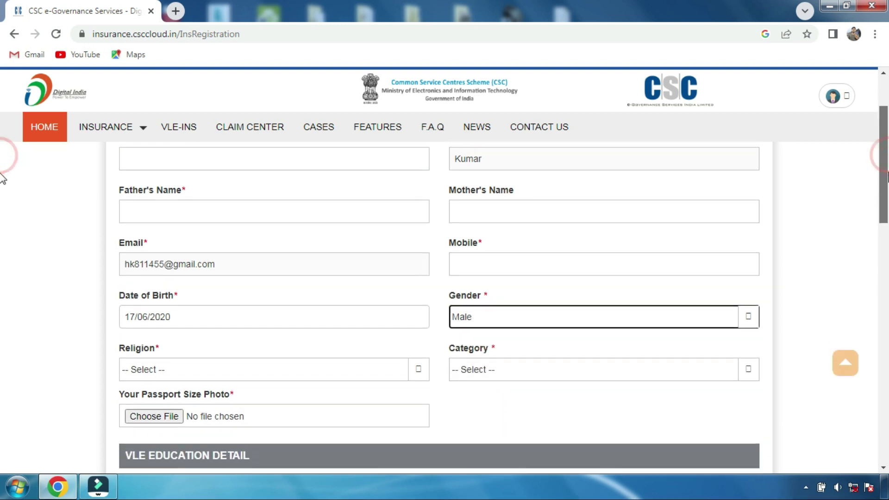
scroll(2, 186, "down", 2)
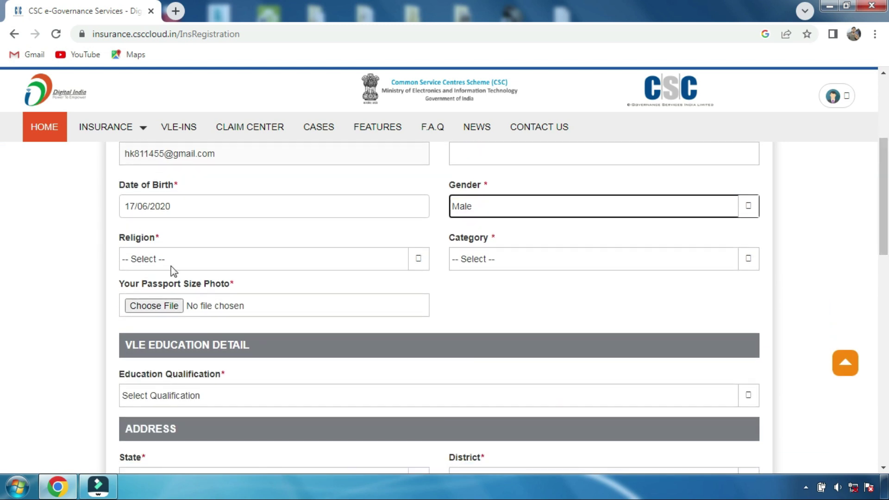
left_click(183, 264)
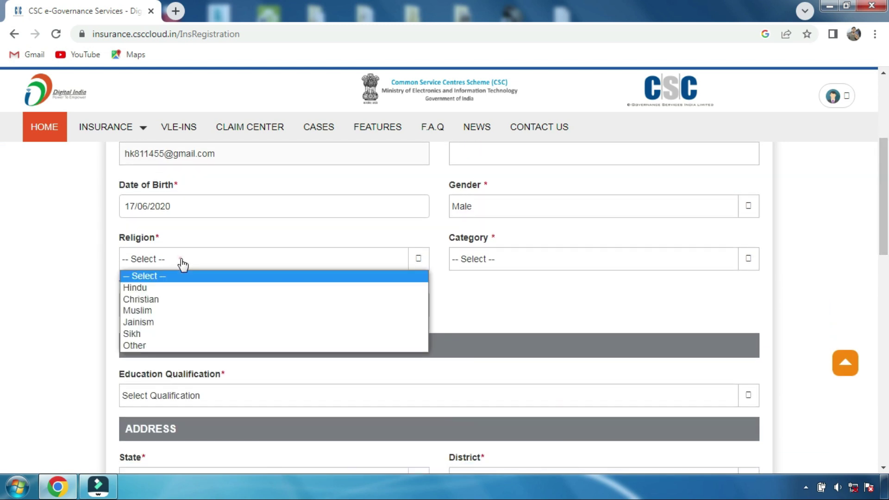
left_click(158, 286)
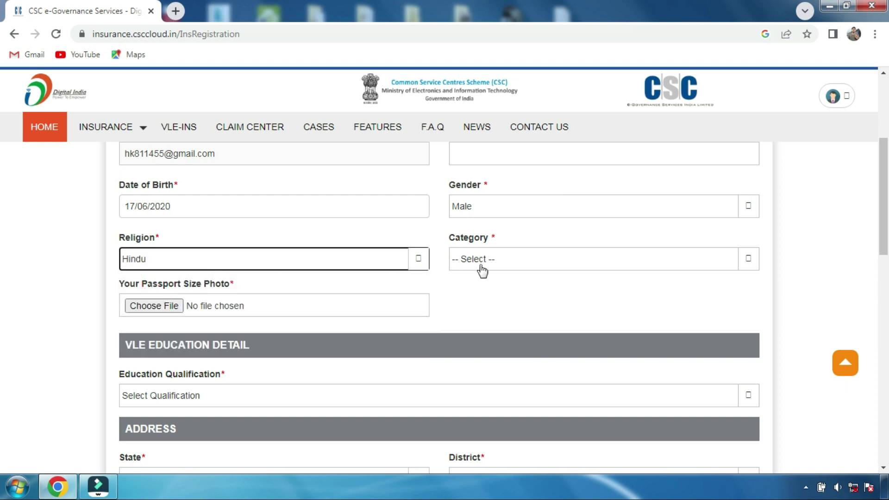
Step: Set the category to SC and attach the applicant's passport size photo as a JPG file
left_click(514, 256)
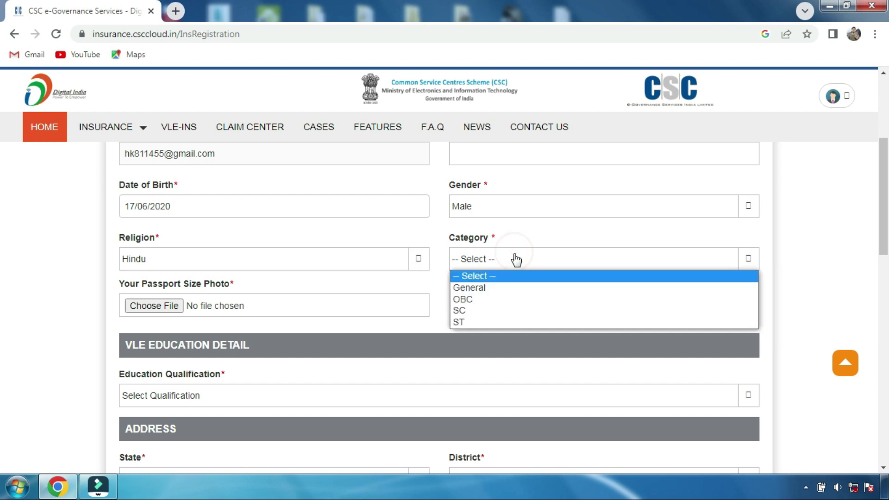
key("Escape")
left_click(472, 309)
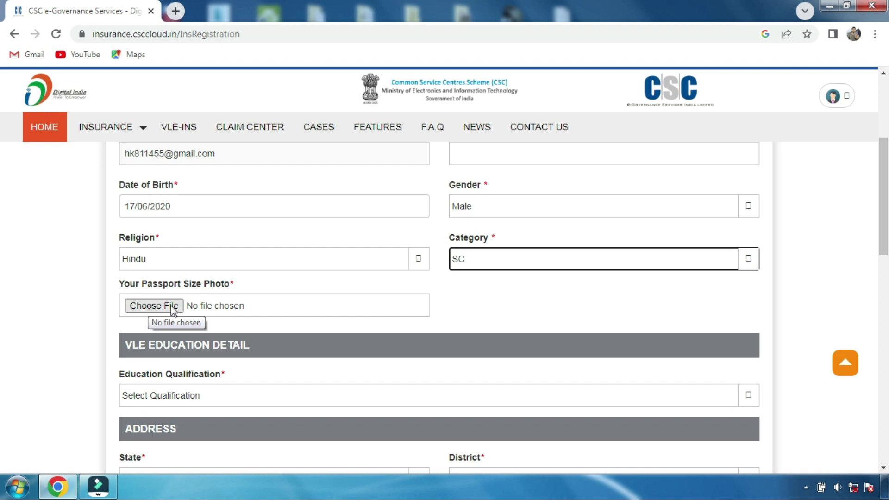
left_click(154, 306)
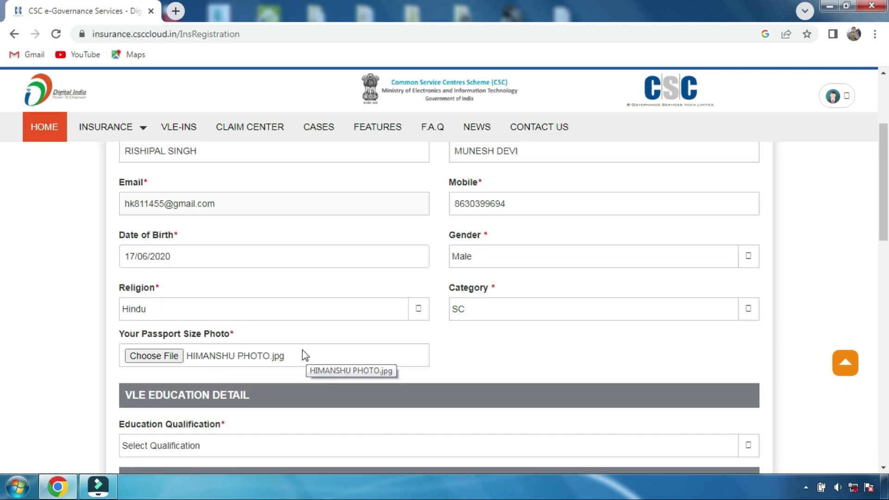
Step: Set the education qualification to Class 12 in the VLE education details
scroll(4, 189, "down", 3)
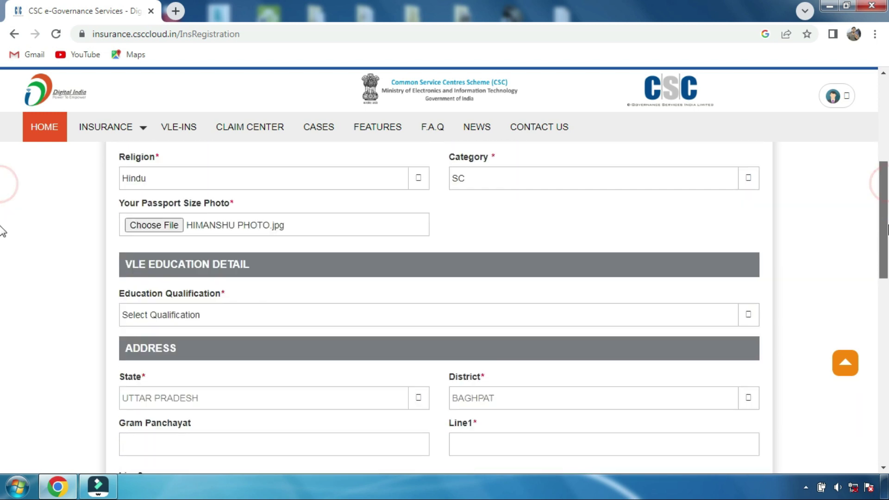
scroll(3, 238, "down", 1)
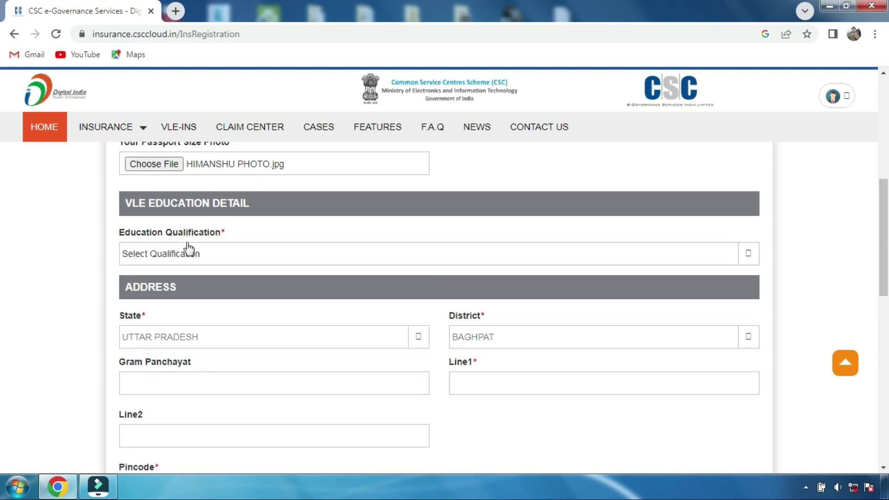
left_click(213, 256)
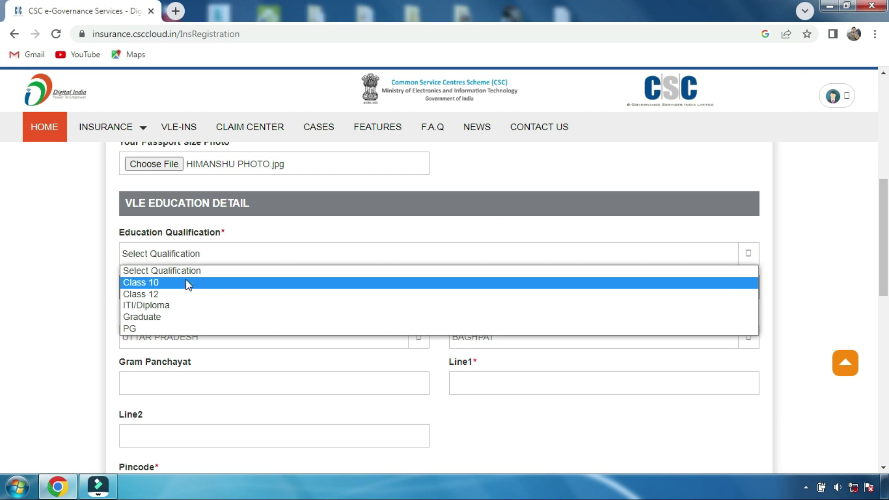
left_click(178, 302)
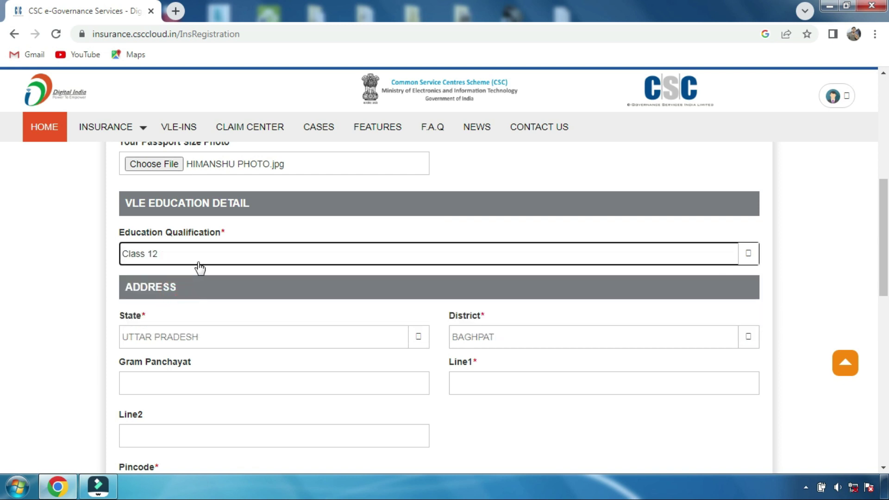
Step: Complete the address section with DEMO as Gram Panchayat, the applicant's address in Line1 and the pincode
scroll(201, 280, "down", 1)
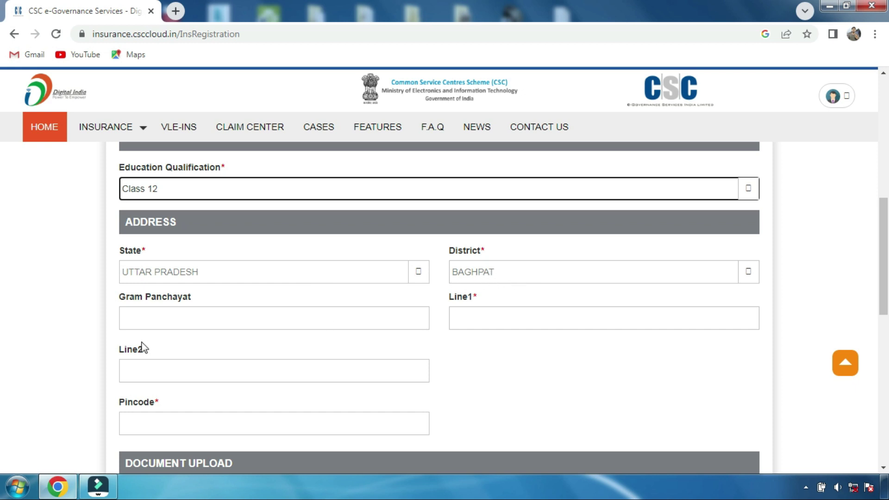
left_click(154, 321)
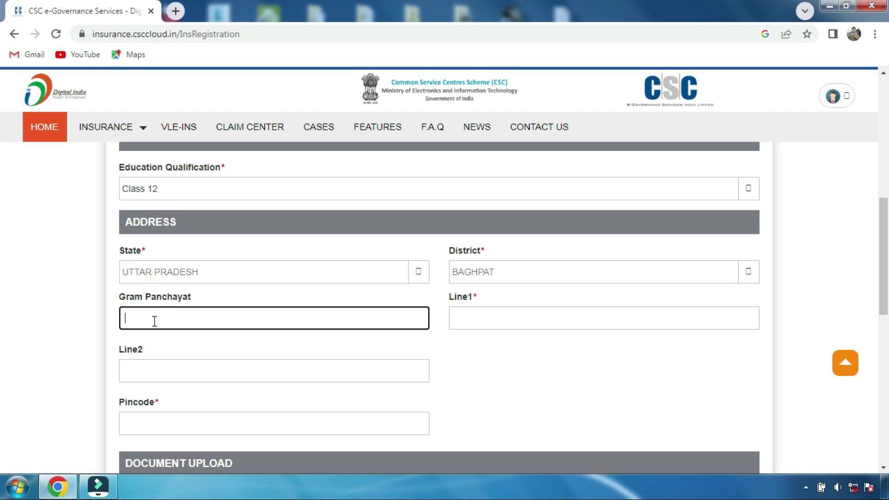
left_click(479, 311)
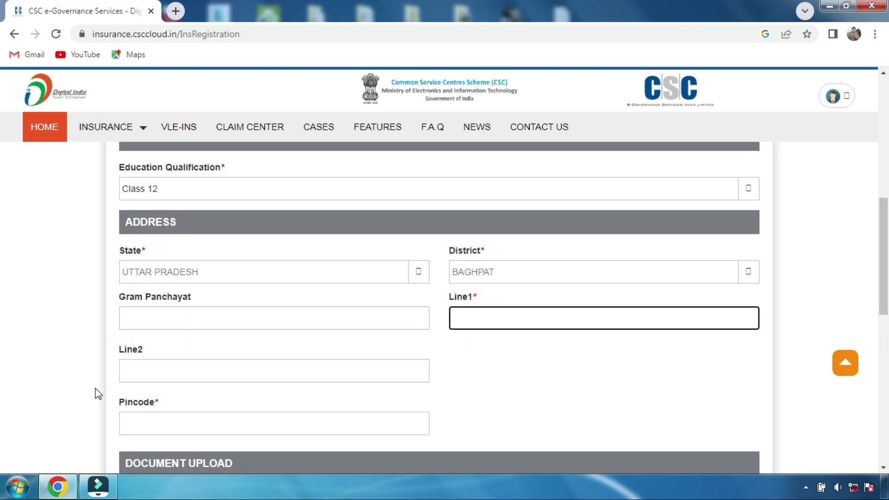
left_click(158, 365)
left_click(474, 315)
scroll(434, 365, "down", 1)
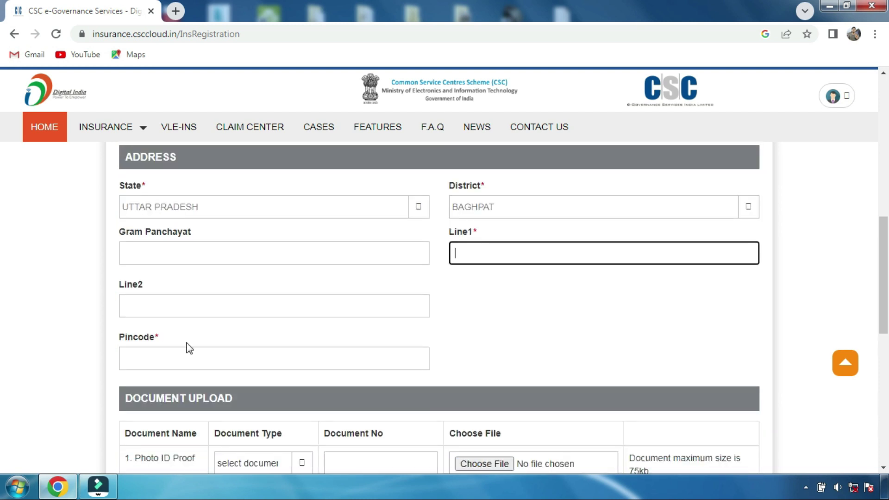
left_click(151, 361)
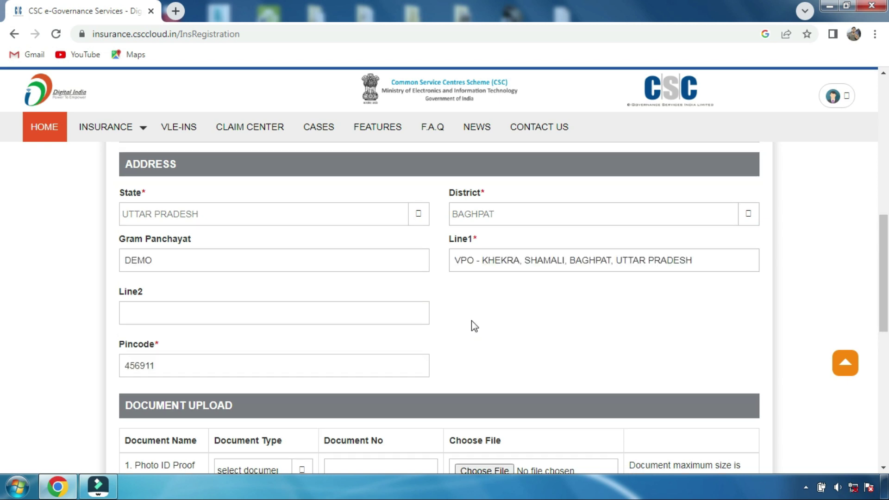
Step: Choose Aadhar Card as the document type for the photo ID proof in the document upload section
left_click_drag(885, 266, 886, 313)
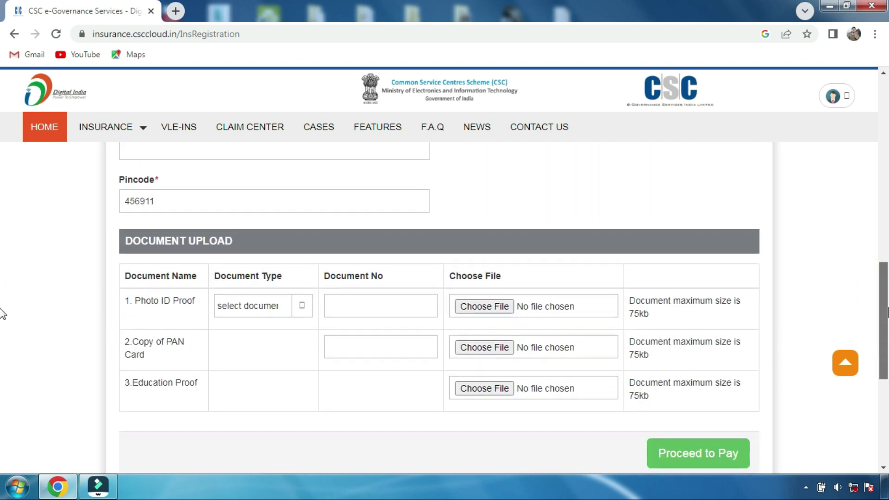
scroll(3, 314, "down", 1)
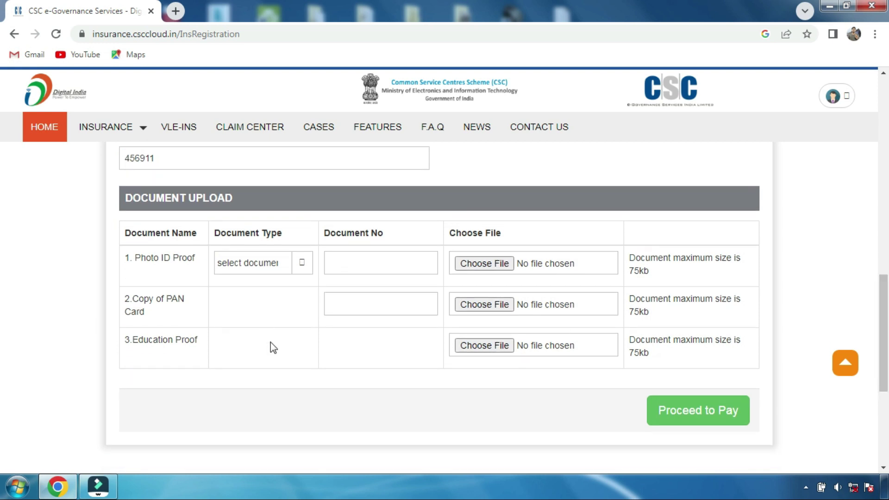
left_click(260, 272)
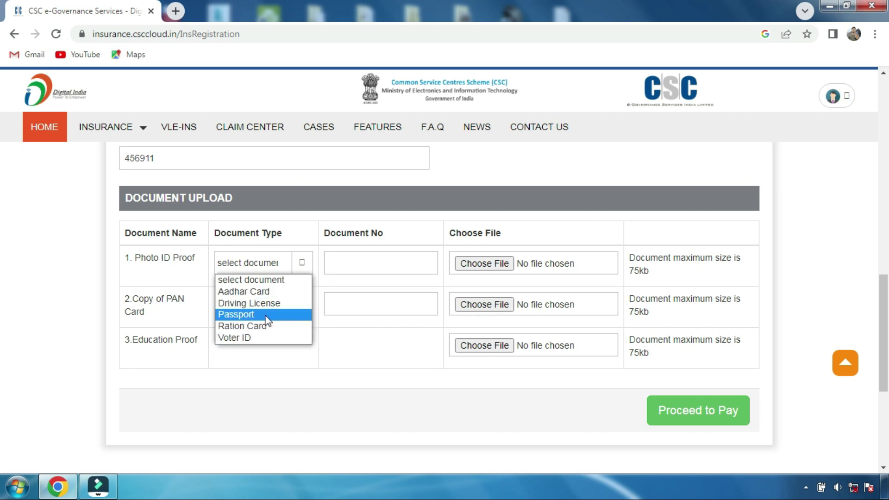
left_click(239, 291)
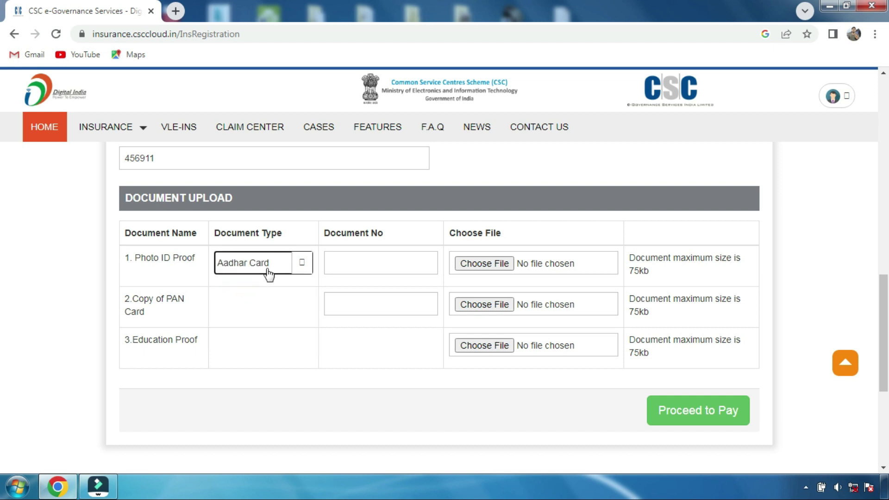
Step: Enter the Aadhar and PAN card numbers and attach AADHAR CARD.png, PAN CARD.png and MARKSHIT.png as photo ID, PAN and education proofs
left_click(349, 267)
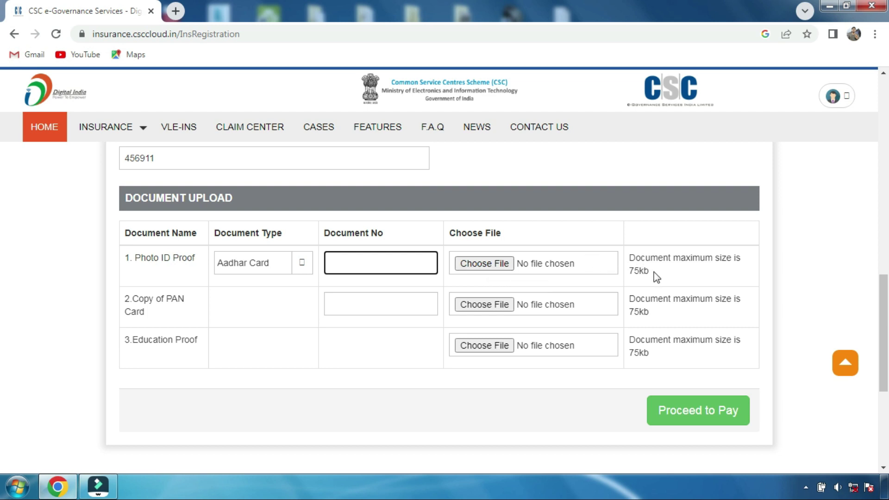
left_click_drag(653, 271, 628, 273)
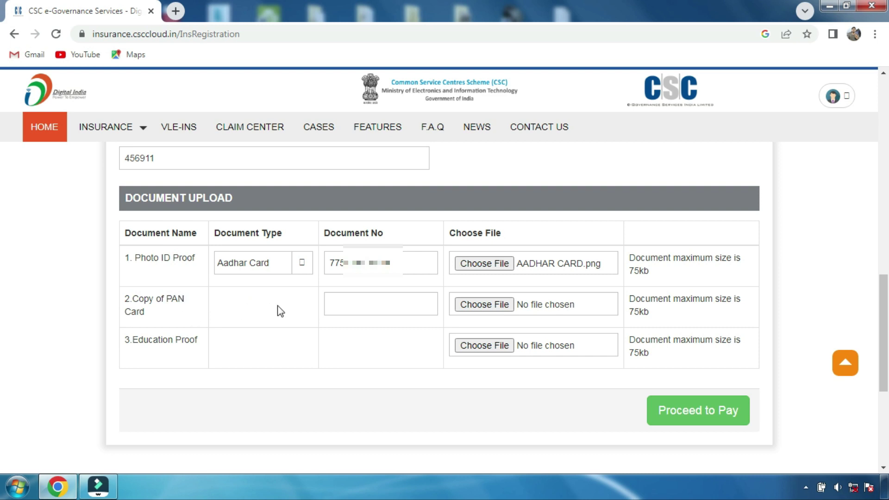
left_click(353, 304)
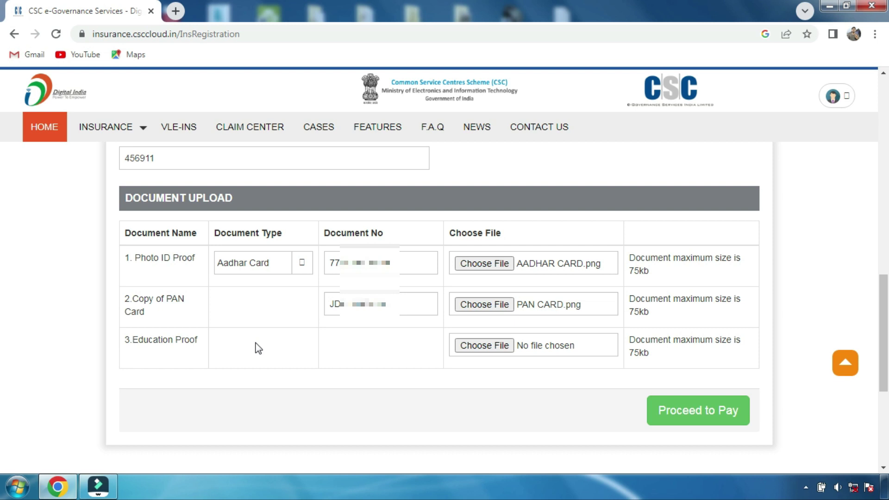
left_click(484, 346)
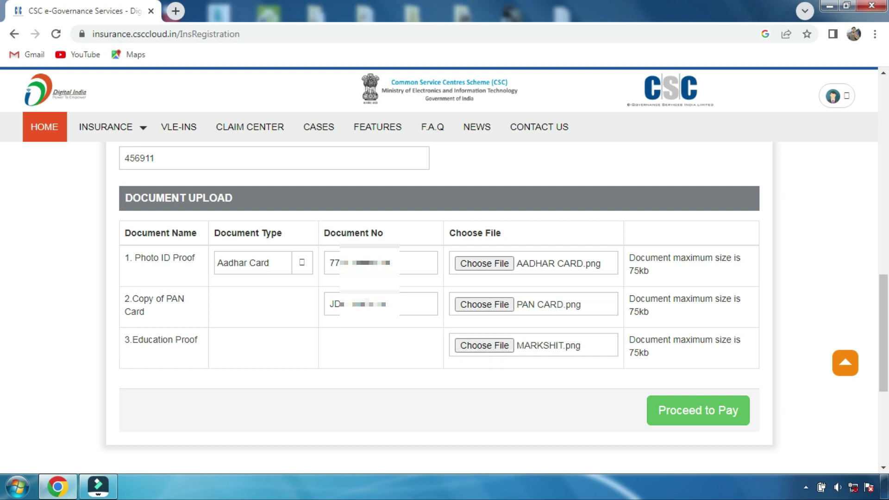
Step: Proceed to payment and pay the ₹350 registration fee from the CSC wallet using the account password and wallet PIN
left_click(694, 415)
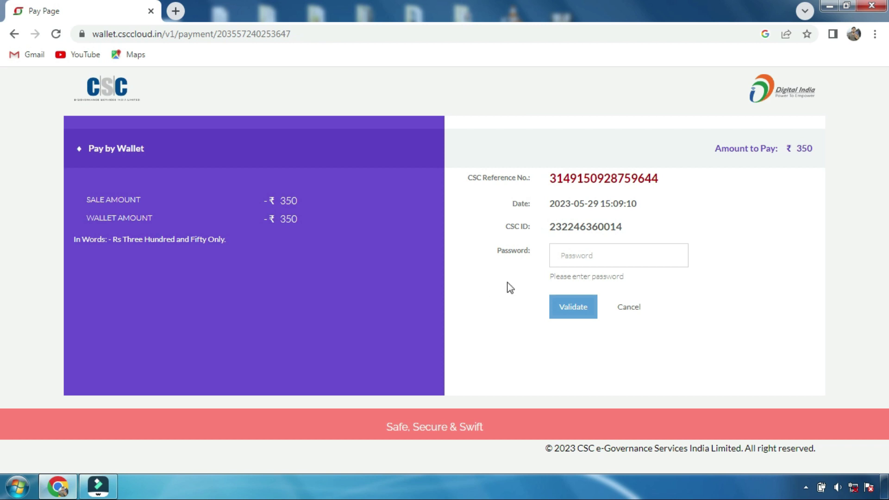
left_click_drag(819, 146, 800, 149)
left_click(818, 146)
left_click(575, 255)
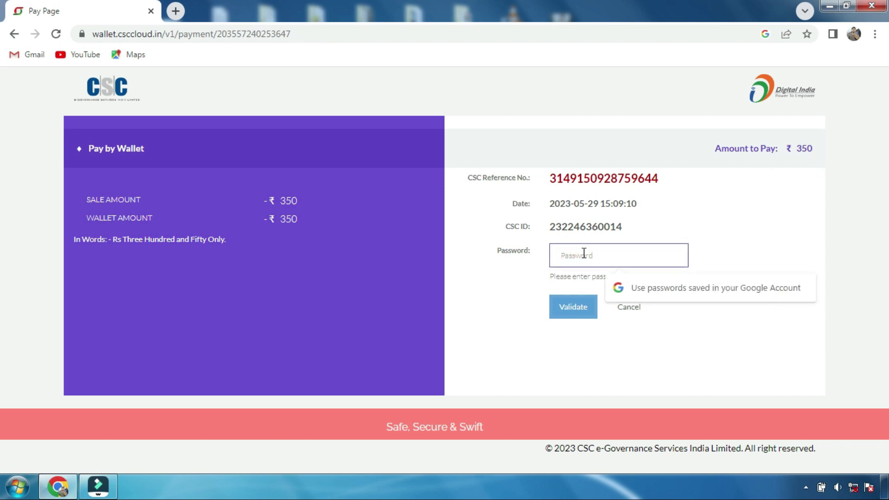
left_click(575, 307)
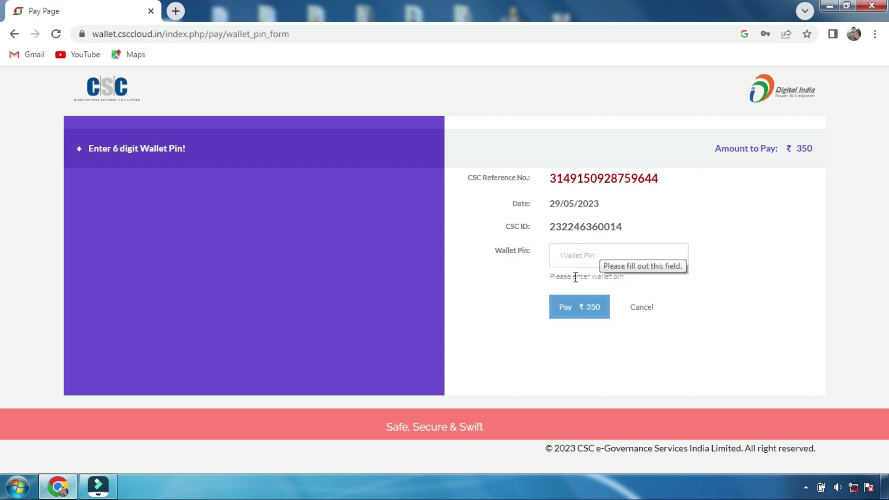
left_click(582, 254)
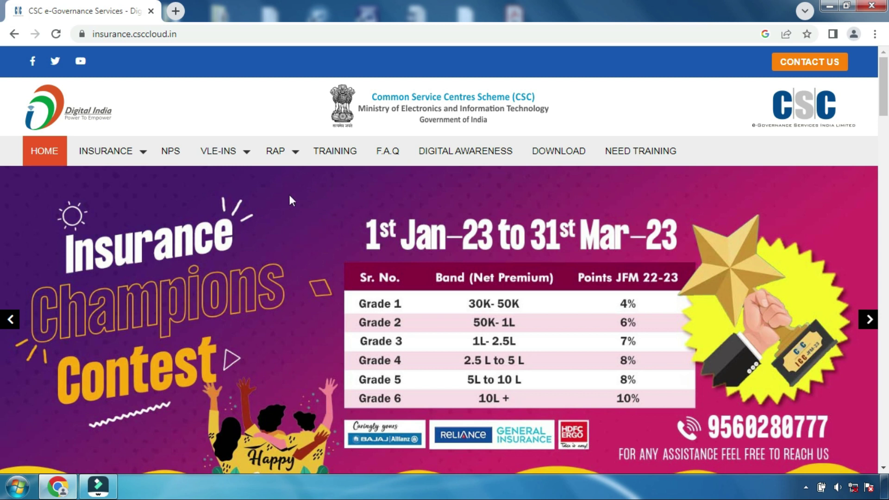
Step: Open the RAP login and sign in to Digital Seva Connect with the username, account password and captcha text
mouse_move(292, 155)
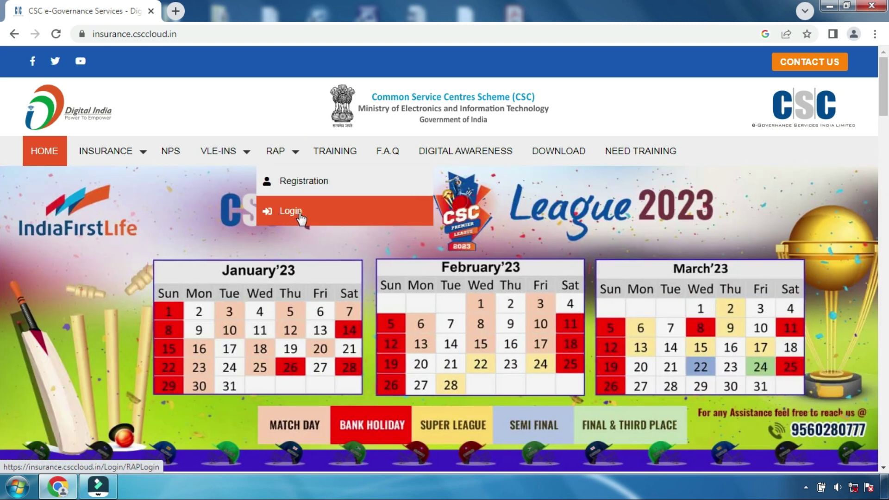
left_click(303, 216)
left_click(109, 186)
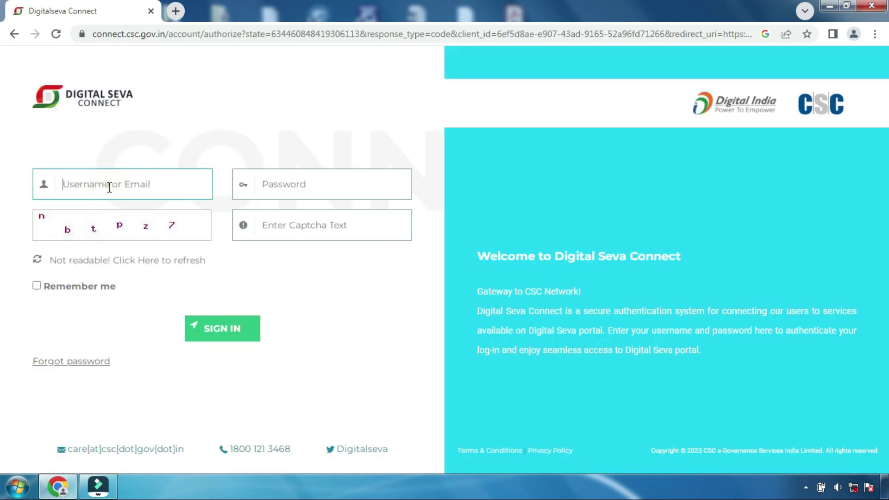
left_click(287, 185)
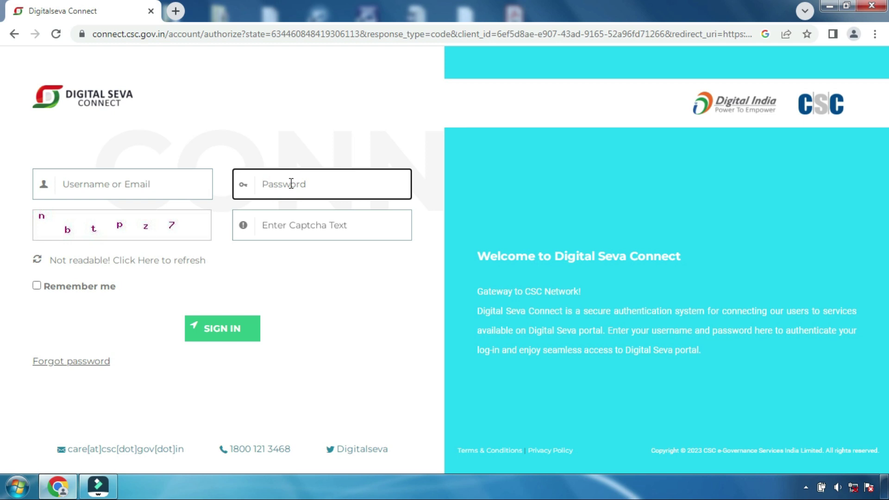
left_click(305, 227)
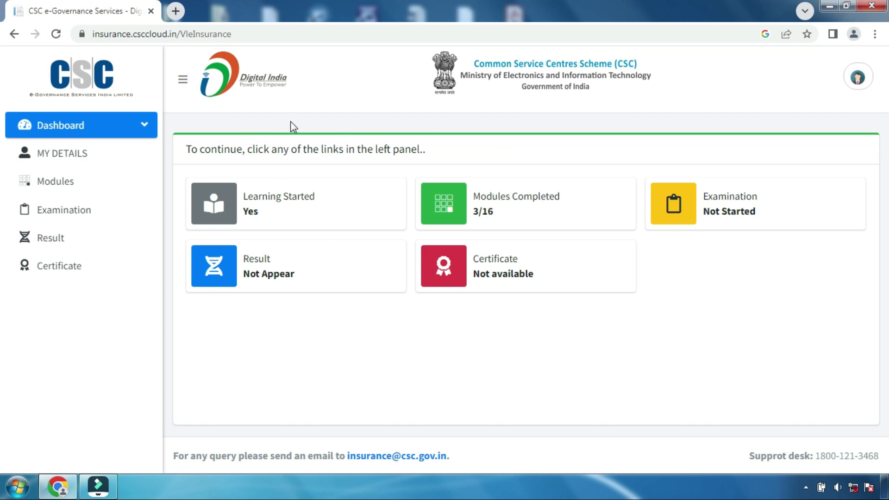
Step: View the registered VLE details, and open the training modules page to review its language and module list
left_click(59, 155)
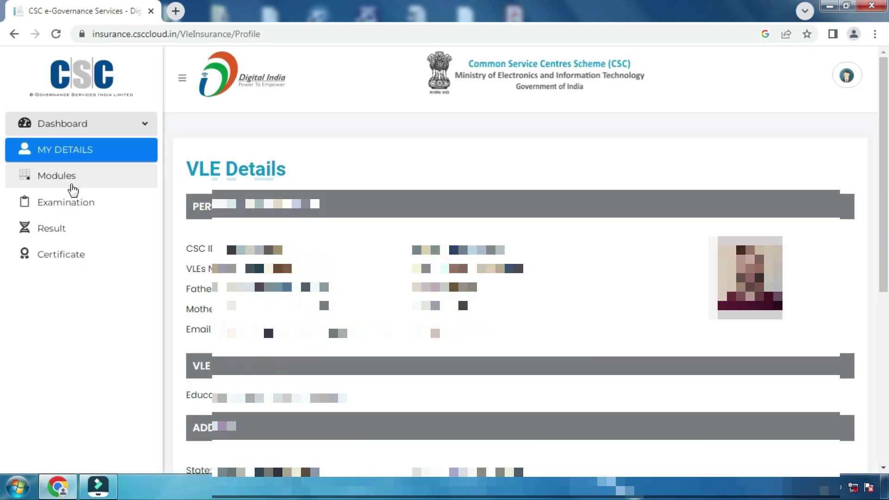
left_click(89, 185)
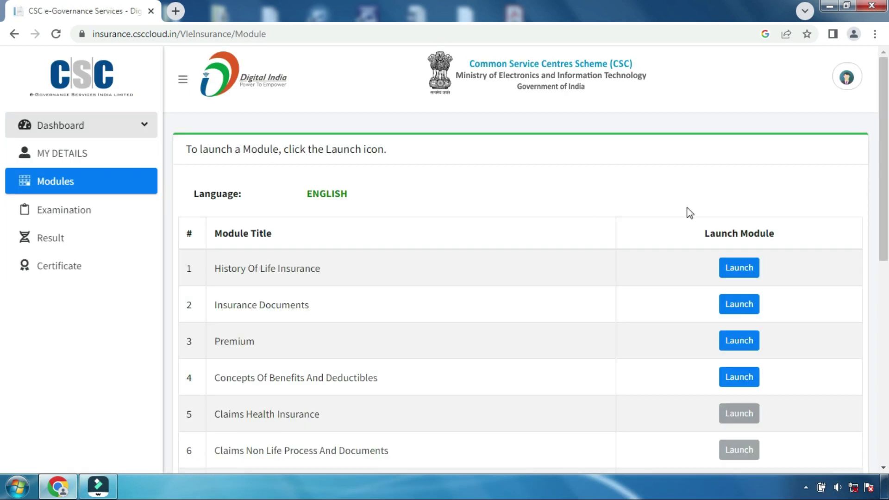
left_click_drag(886, 167, 886, 84)
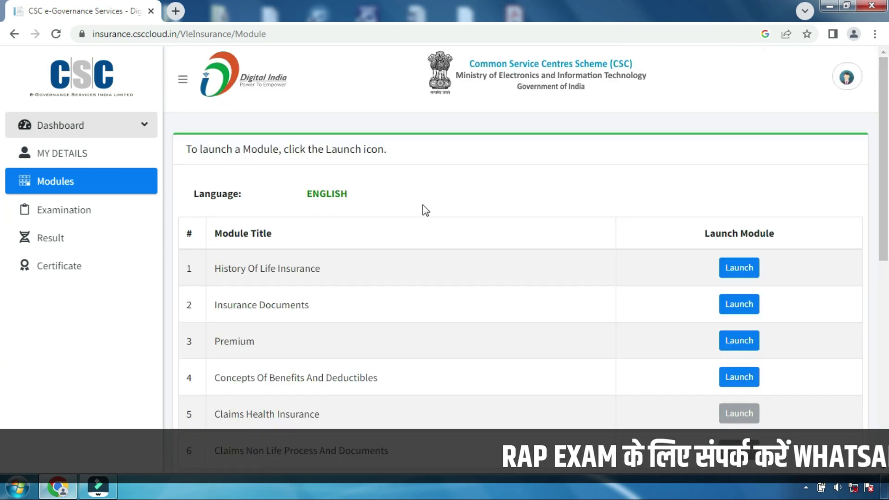
left_click_drag(412, 194, 306, 195)
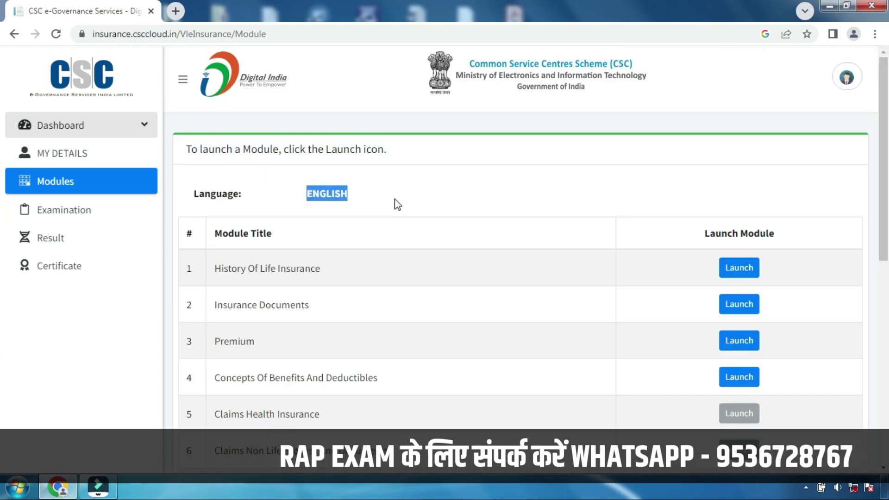
left_click(406, 198)
scroll(470, 223, "down", 2)
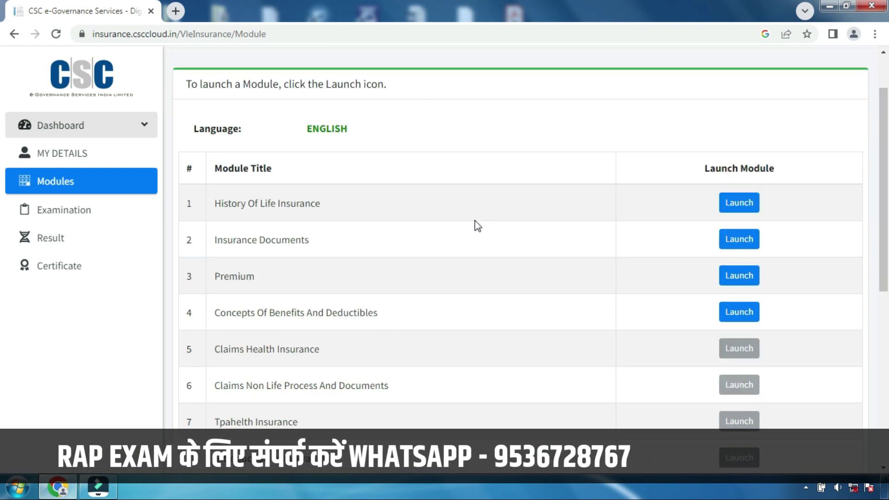
scroll(478, 226, "down", 2)
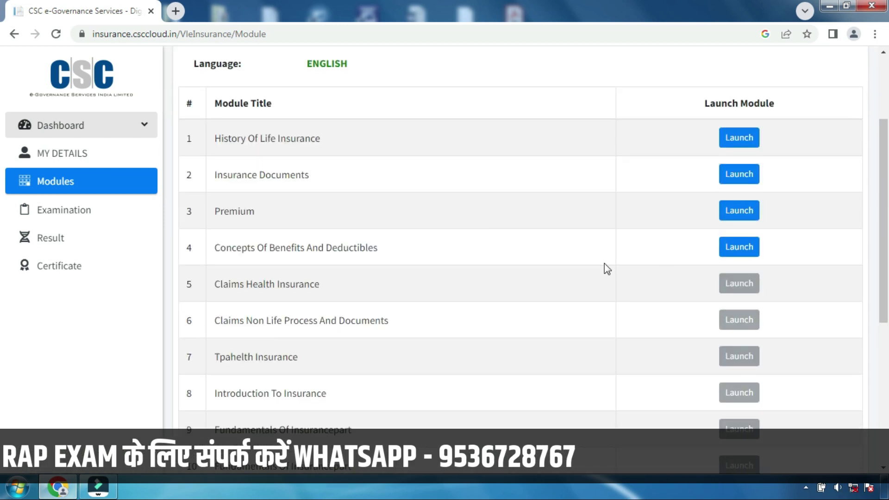
Step: Launch the Concepts Of Benefits And Deductibles module, read its PDF through to page 6 and close it
left_click(746, 252)
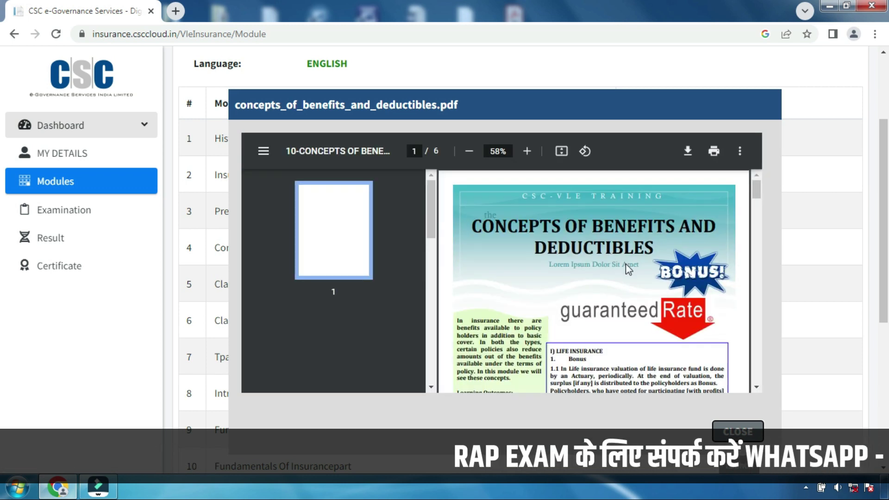
scroll(627, 268, "down", 15)
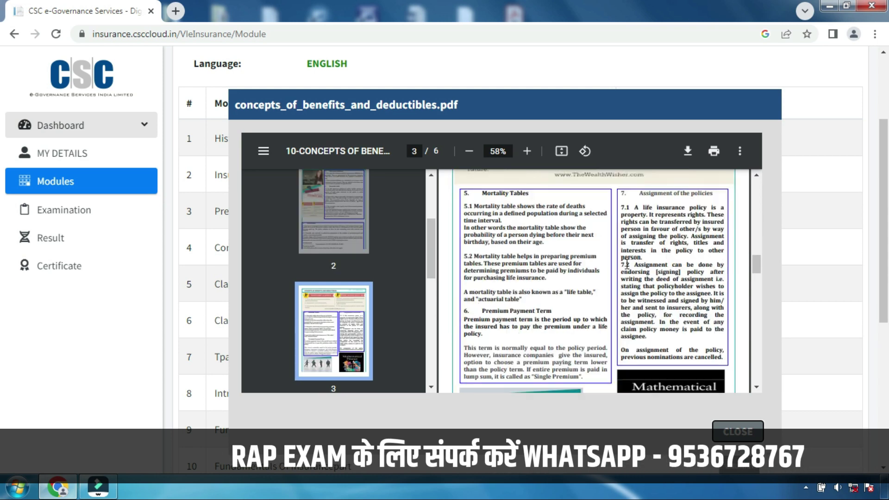
scroll(626, 265, "down", 4)
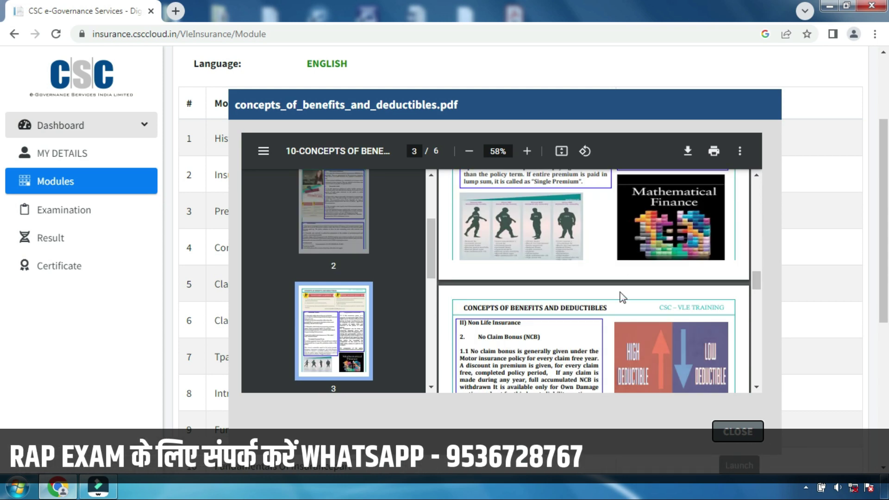
scroll(623, 297, "down", 6)
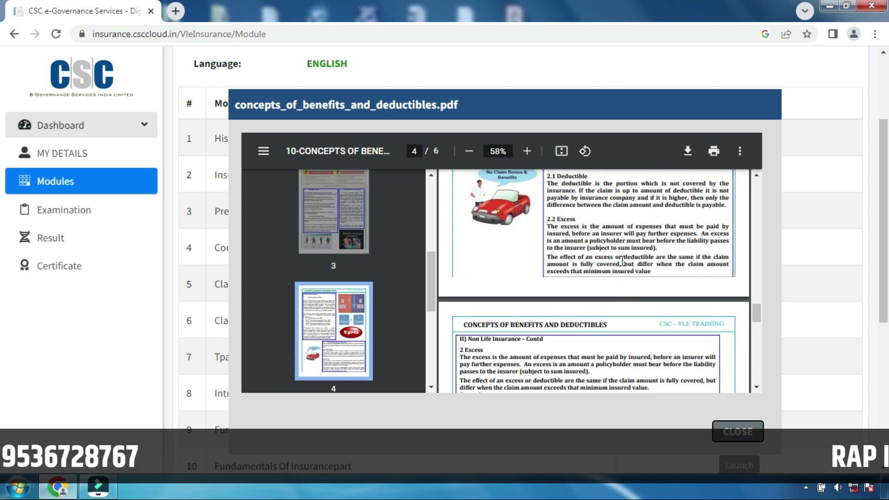
scroll(622, 296, "down", 5)
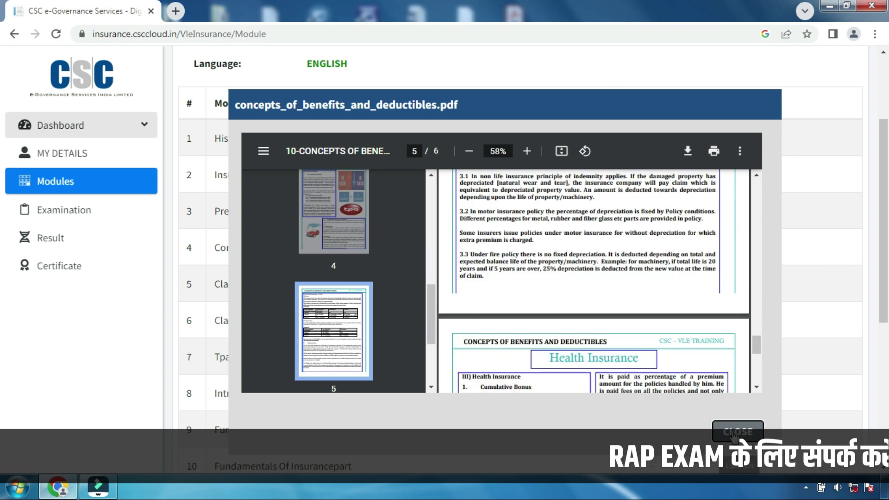
scroll(617, 239, "down", 5)
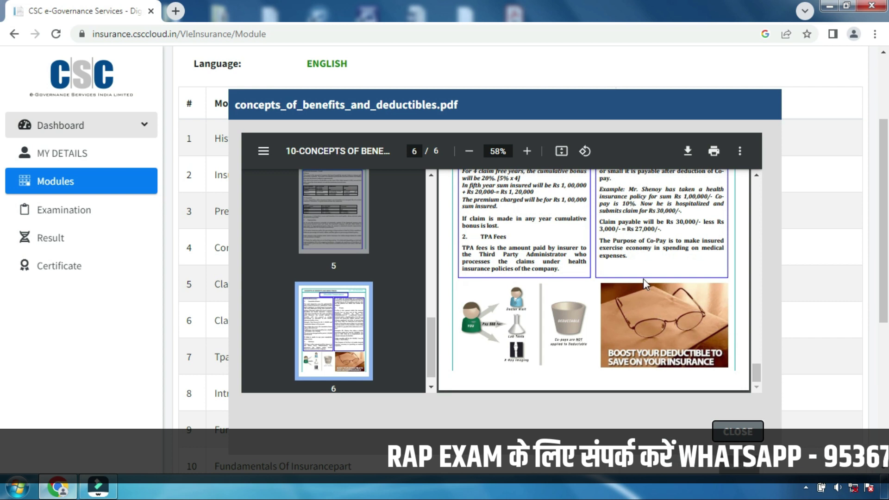
left_click(732, 434)
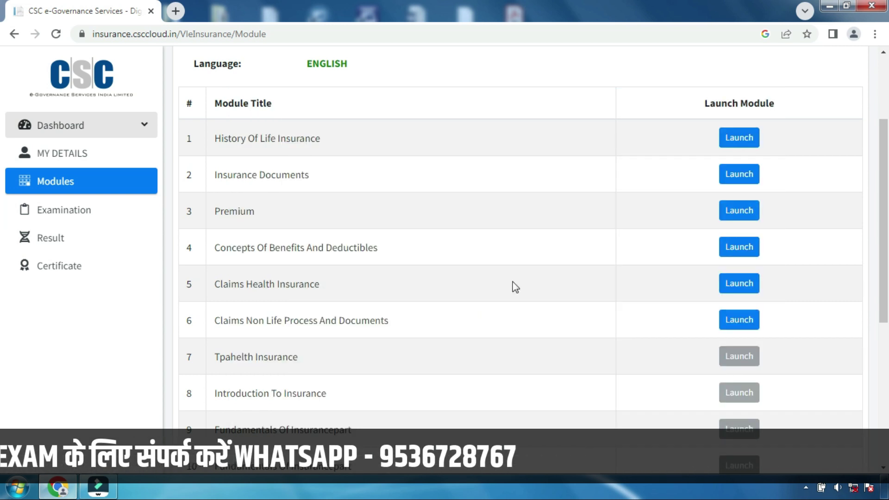